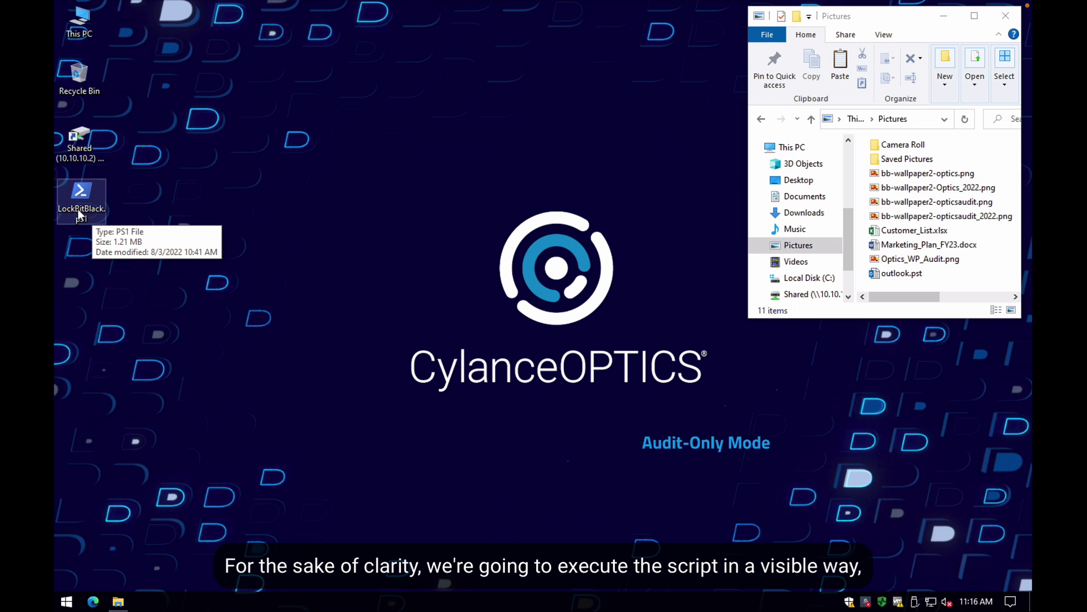
Launch LockBitBlack.ps1 from the desktop and move the PowerShell console aside while the Pictures files encrypt.
{"action": "double_click", "coordinate": [77, 208]}
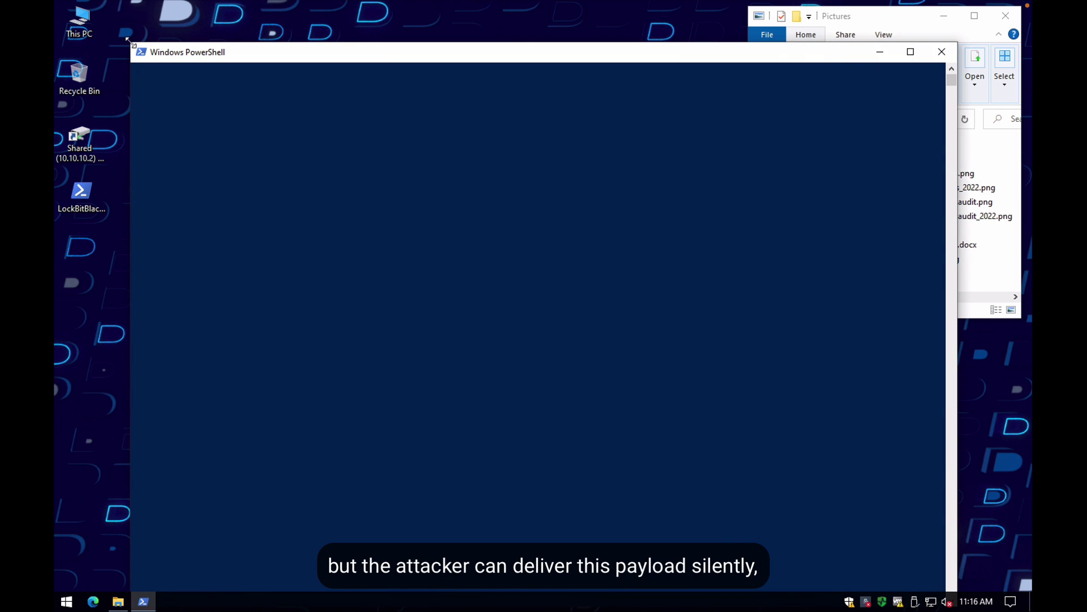
{"action": "left_click_drag", "start_coordinate": [132, 43], "coordinate": [381, 383]}
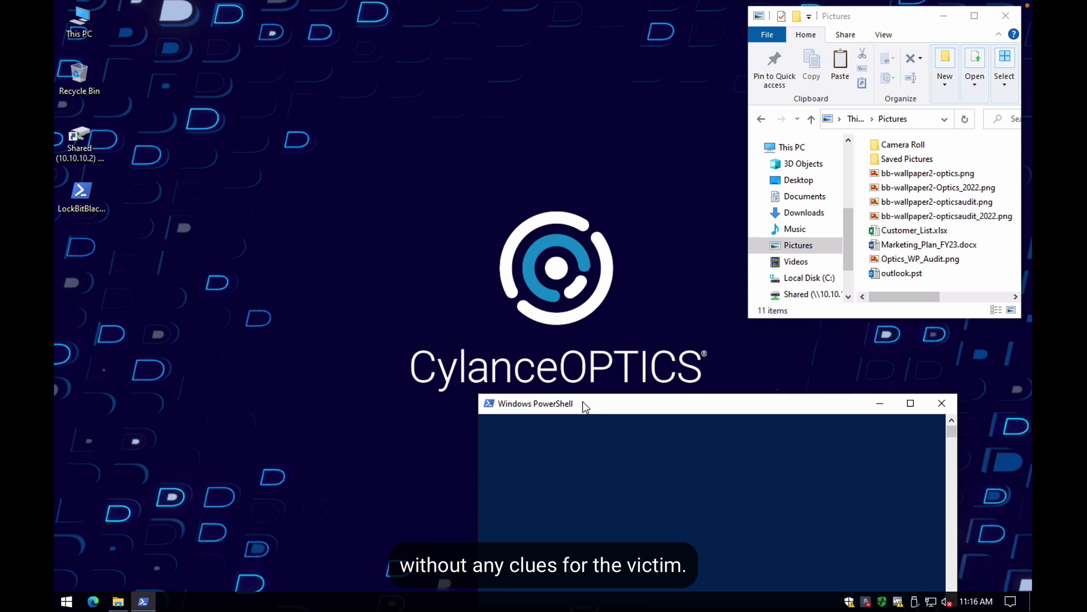
{"action": "mouse_move", "coordinate": [585, 399]}
{"action": "left_mouse_down"}
{"action": "mouse_move", "coordinate": [363, 235]}
{"action": "mouse_move", "coordinate": [278, 61]}
{"action": "left_mouse_up"}
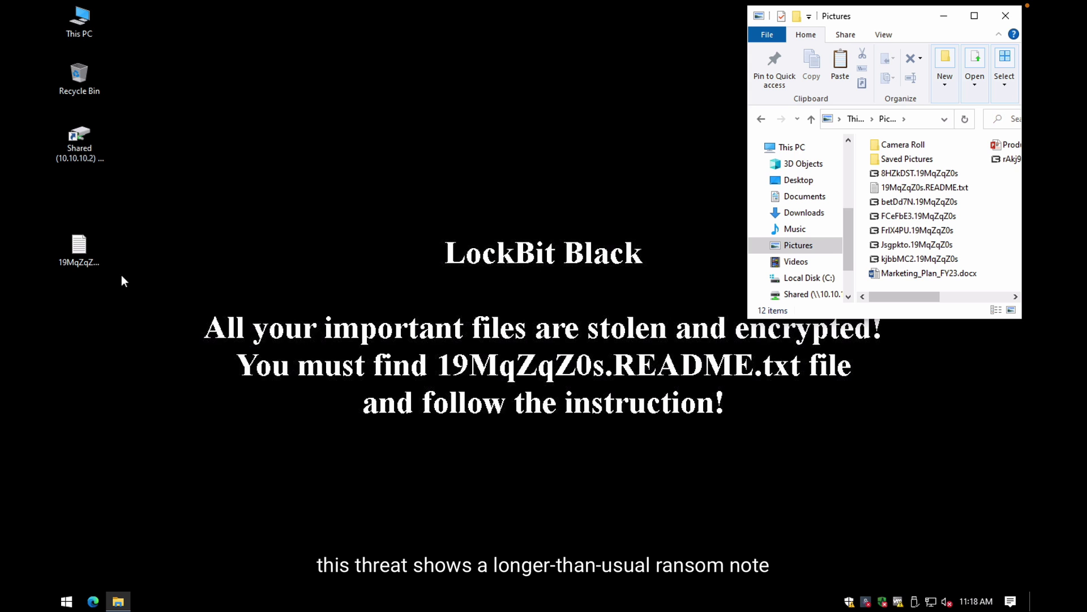
Open the 19MqZqZ0s.README.txt ransom note from the desktop in Notepad.
{"action": "double_click", "coordinate": [78, 249]}
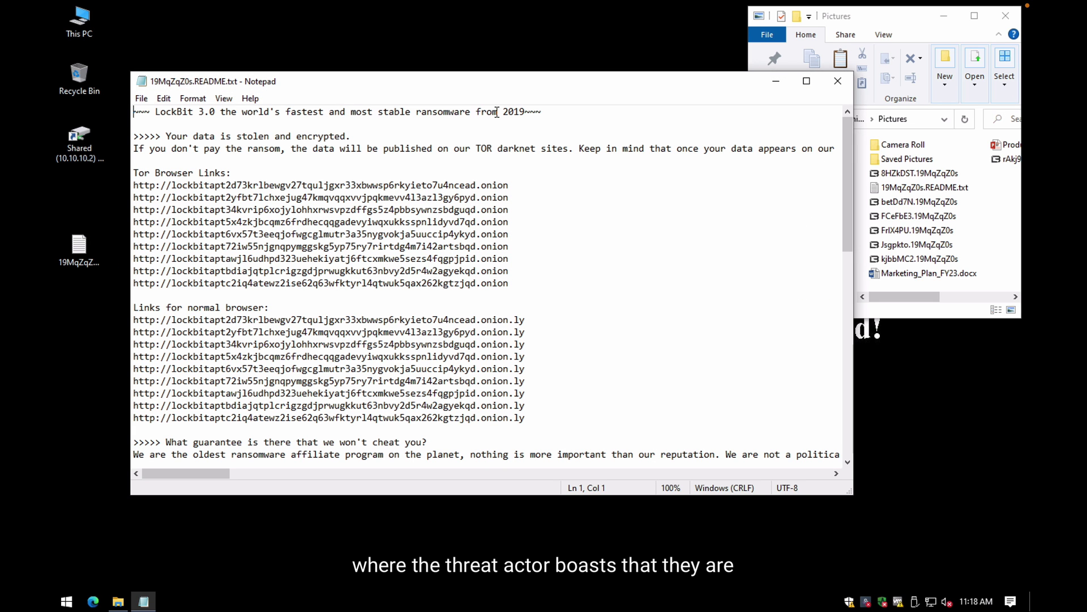
{"action": "left_click_drag", "start_coordinate": [849, 147], "coordinate": [856, 383]}
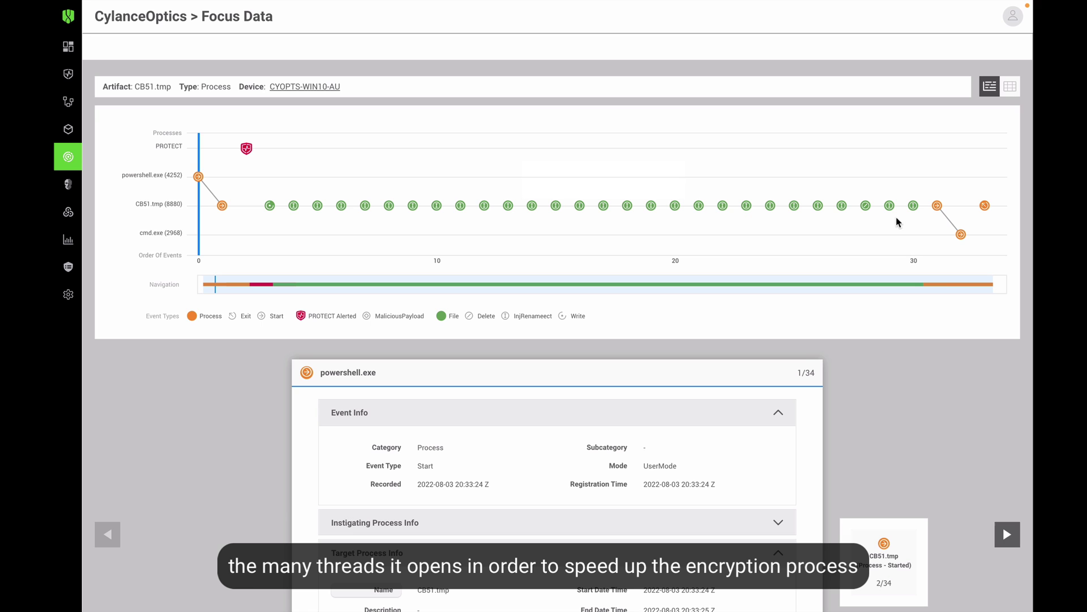
Select the final cmd.exe node in the CB51.tmp timeline to view its Target Process Info.
{"action": "left_click", "coordinate": [960, 235]}
{"action": "scroll", "coordinate": [903, 401], "scroll_direction": "down", "scroll_amount": 5}
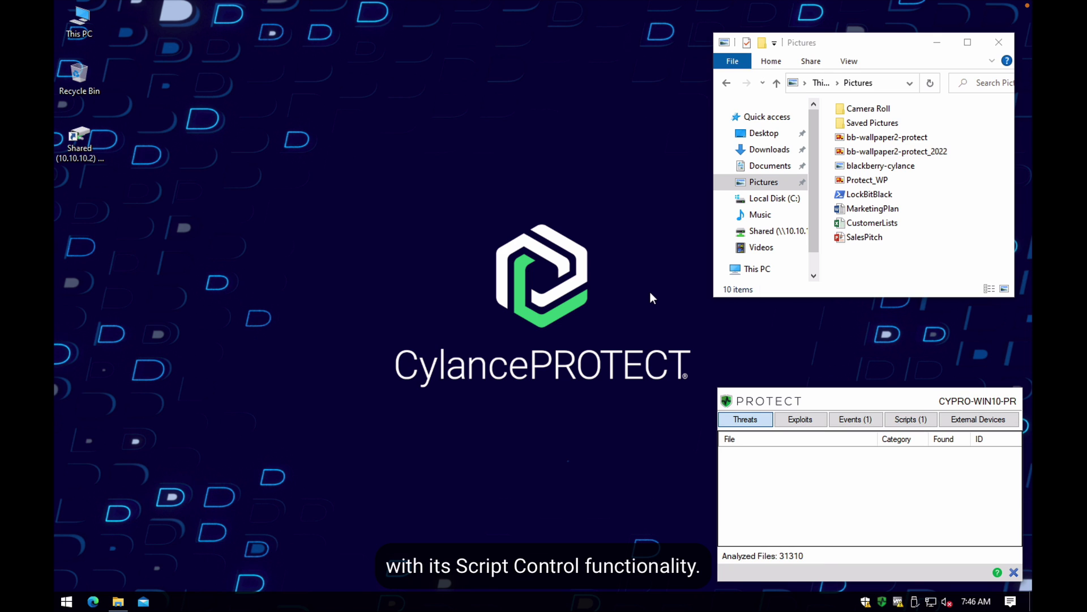
Launch LockBitBlack under PROTECT and select the LockBitBlack.ps1 PowerShell row in the Events list.
{"action": "double_click", "coordinate": [865, 197]}
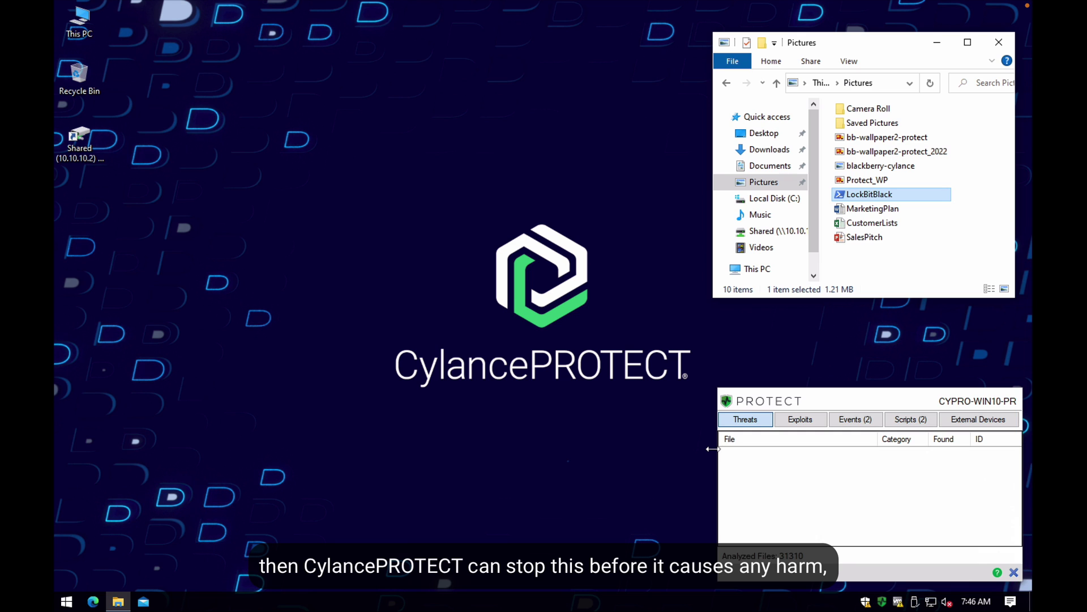
{"action": "left_click", "coordinate": [855, 419]}
{"action": "left_click_drag", "start_coordinate": [782, 557], "coordinate": [950, 556]}
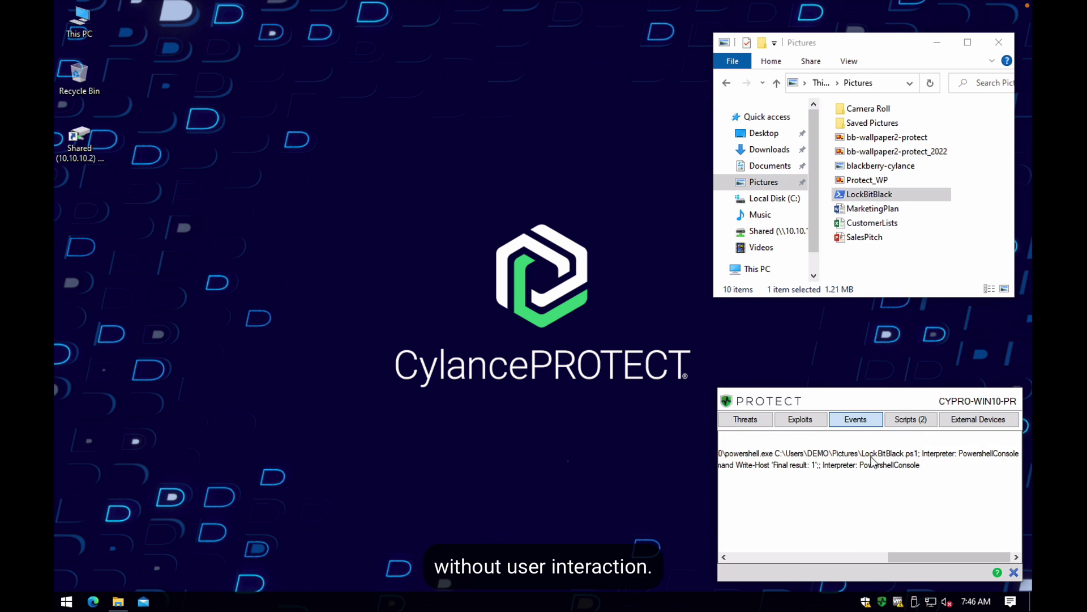
{"action": "left_click", "coordinate": [905, 453]}
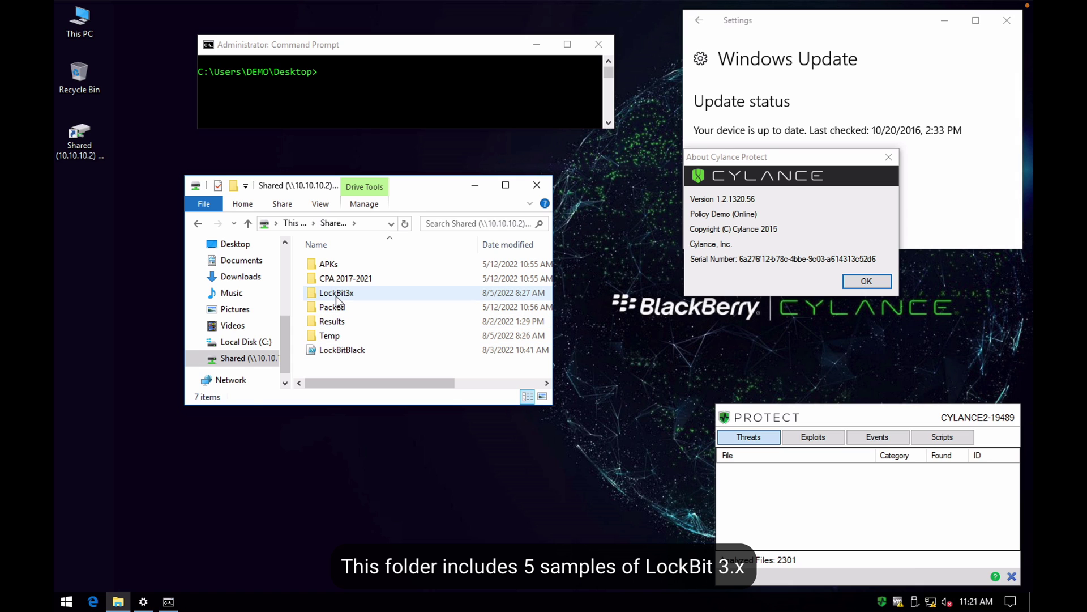
Copy the LockBit3x folder from the shared drive and paste it onto the desktop.
{"action": "right_click", "coordinate": [337, 297]}
{"action": "left_click", "coordinate": [363, 455]}
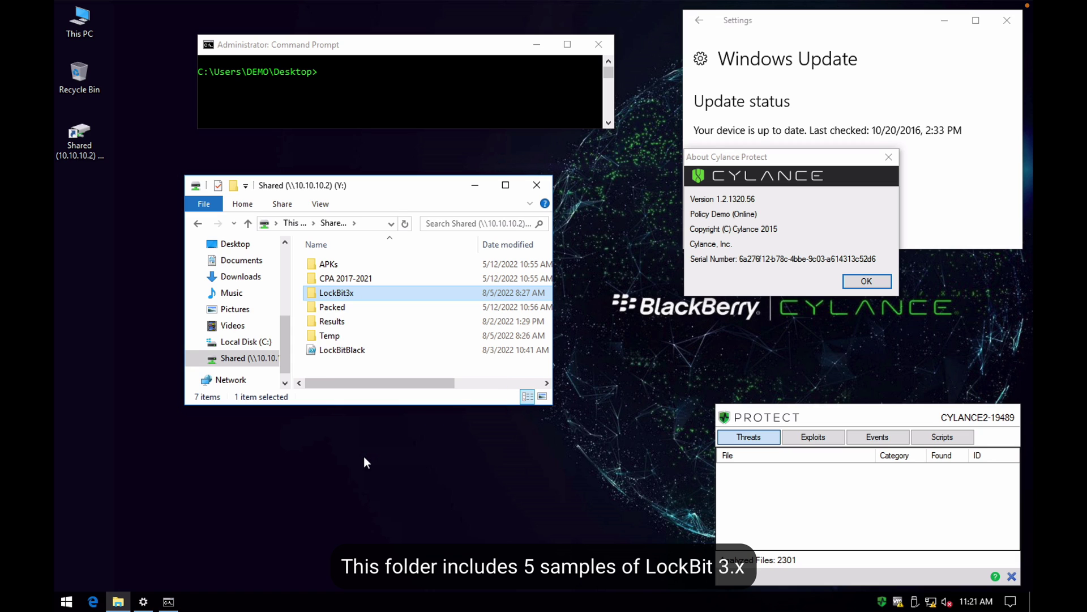
{"action": "right_click", "coordinate": [319, 463]}
{"action": "left_click", "coordinate": [352, 367]}
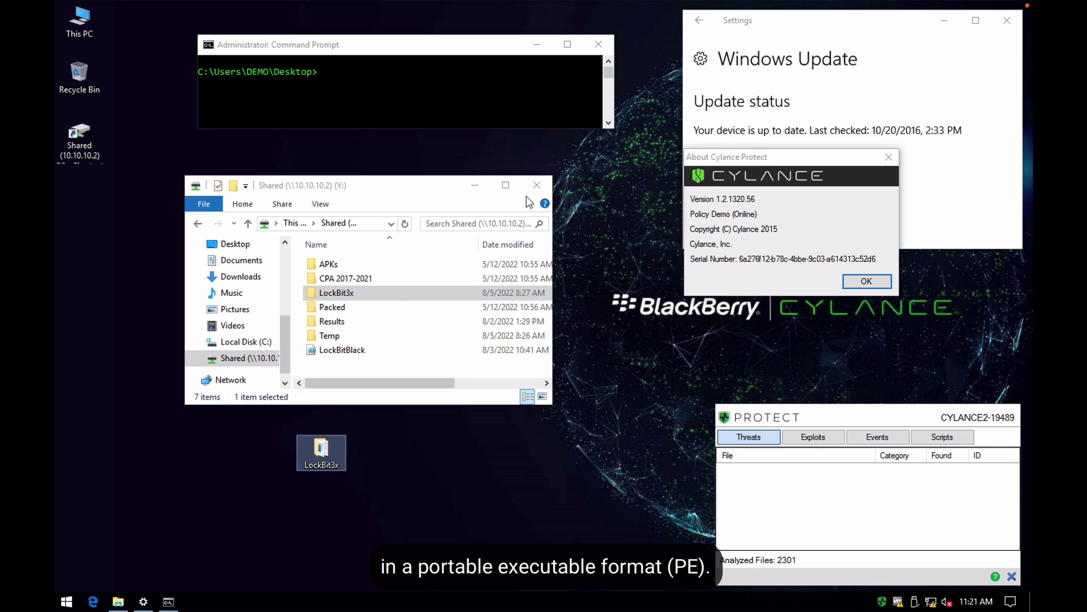
Close the shared-drive Explorer window and the Command Prompt.
{"action": "key", "text": "alt+F4"}
{"action": "left_click", "coordinate": [598, 44]}
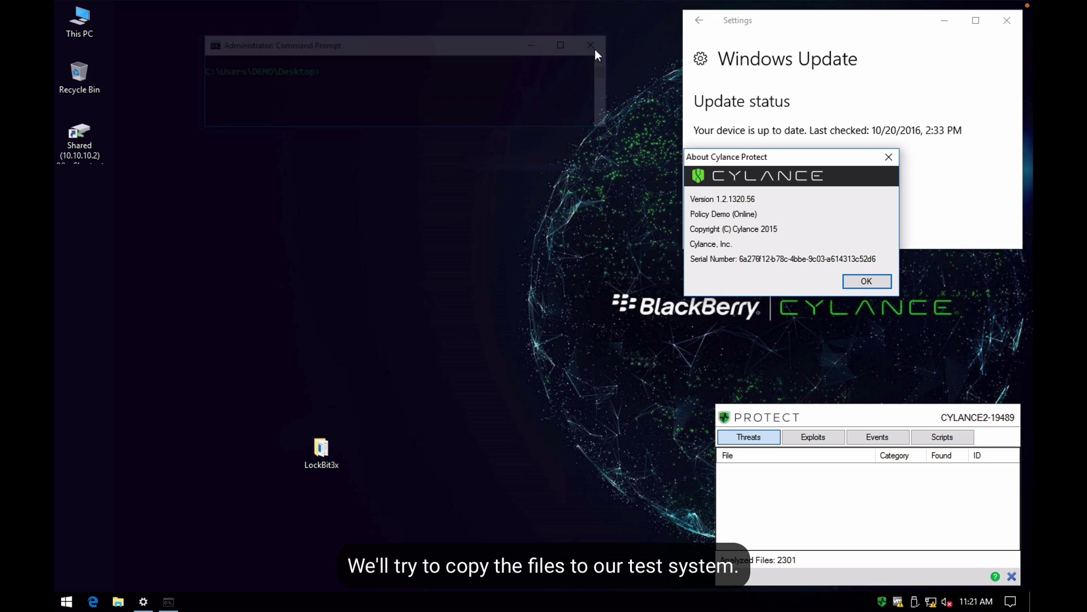
Run the first LockBit3x sample from the desktop folder and acknowledge the access-denied block.
{"action": "double_click", "coordinate": [329, 455]}
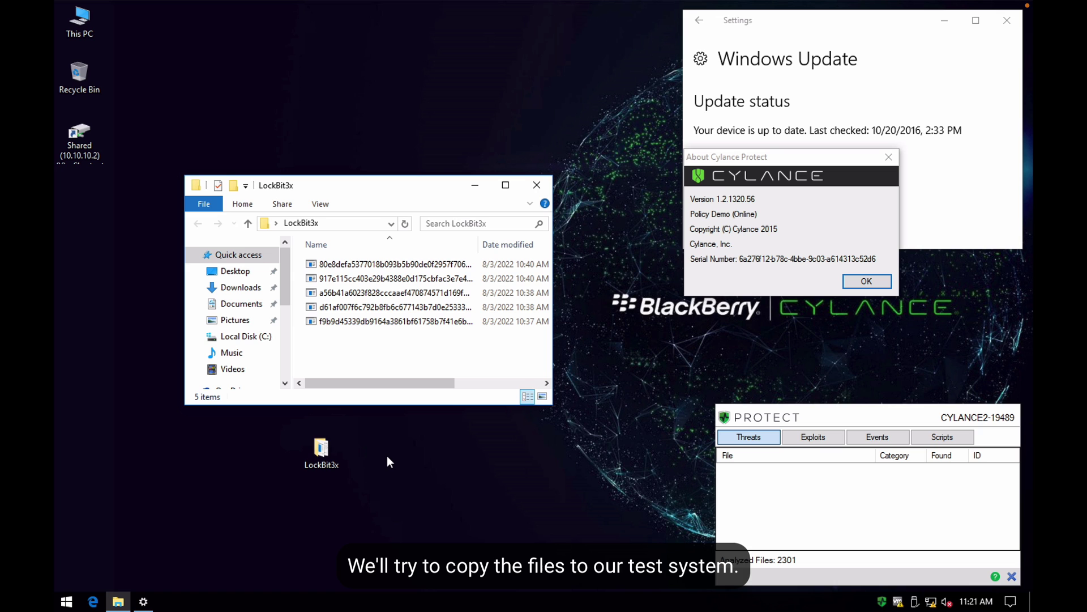
{"action": "double_click", "coordinate": [357, 264]}
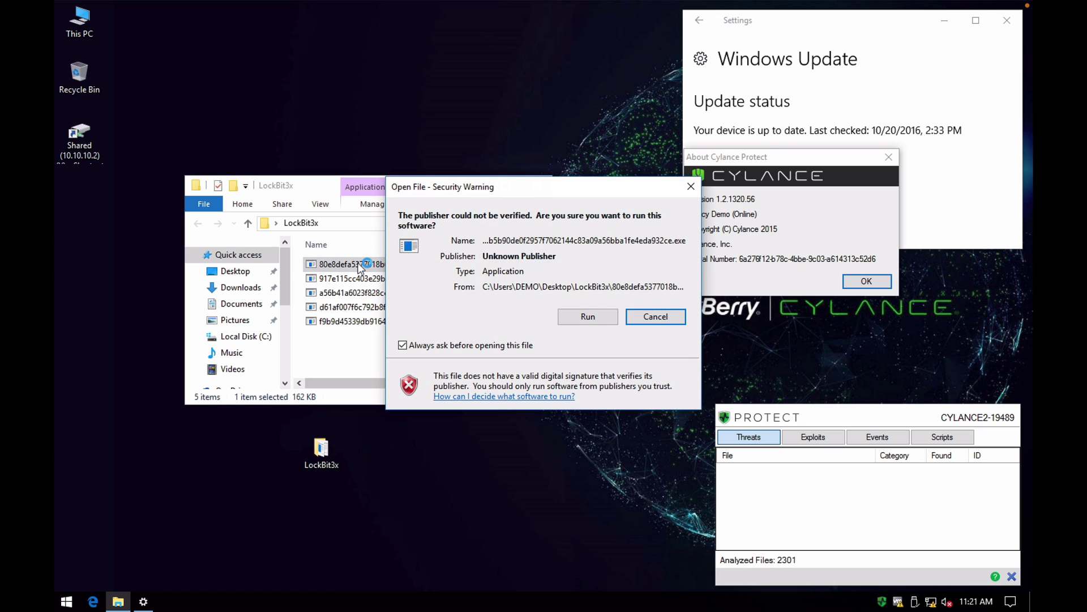
{"action": "left_click", "coordinate": [580, 315]}
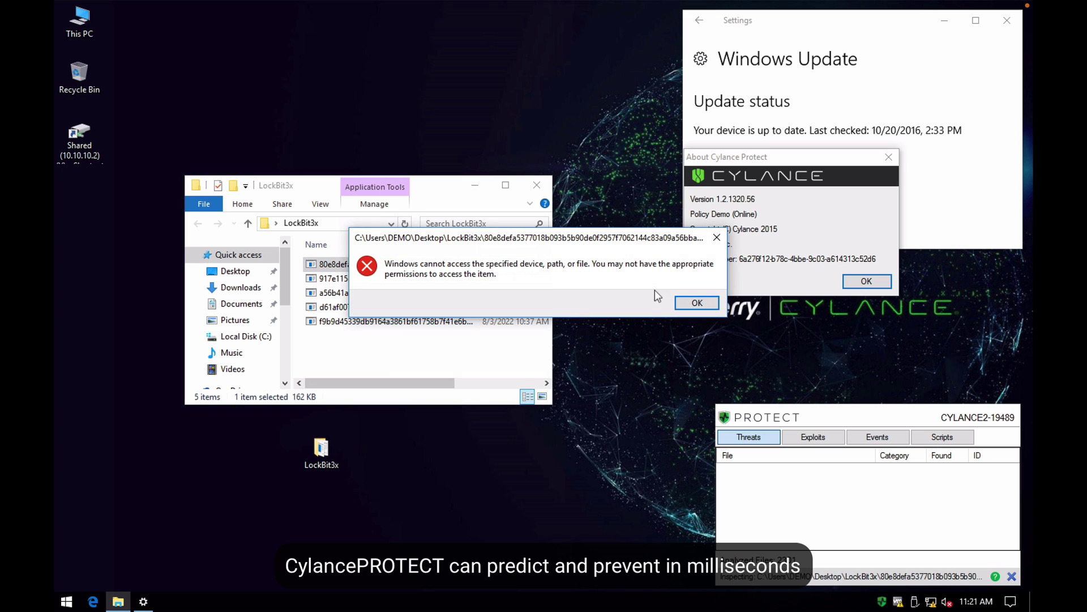
{"action": "left_click", "coordinate": [697, 303]}
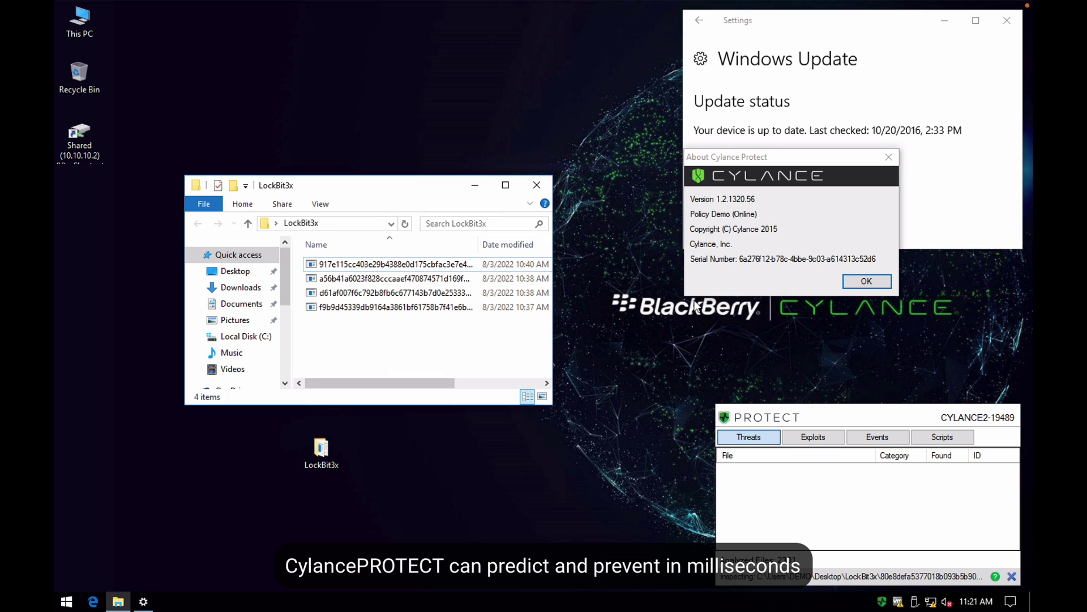